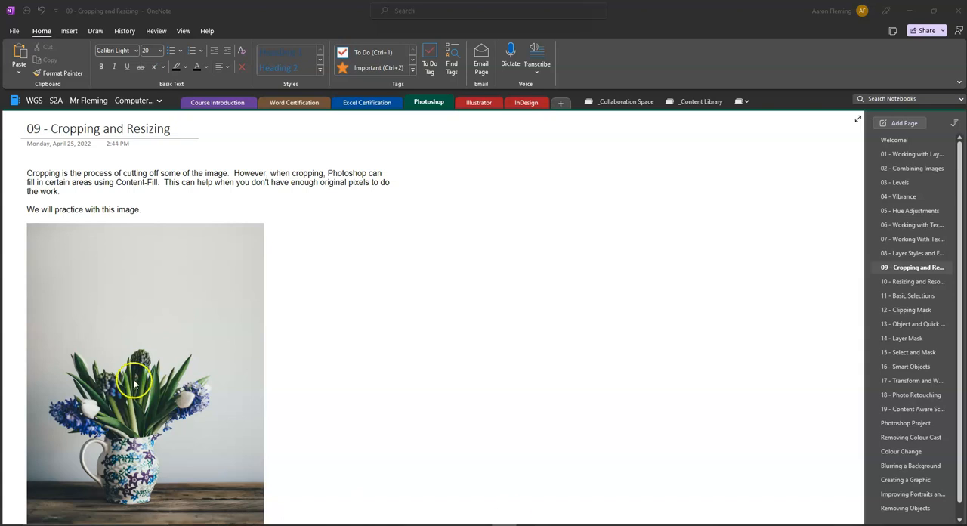
Copy the flower vase practice picture from the "09 - Cropping and Resizing" lesson page.
scroll(134, 382, "down", 3)
scroll(114, 249, "up", 2)
right_click(119, 273)
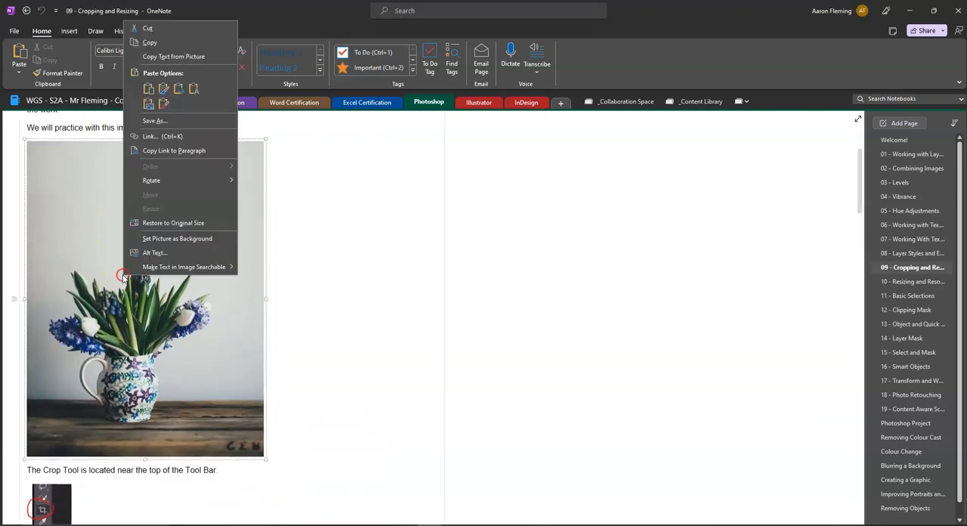
left_click(161, 42)
Examine the lesson's instructions on the Crop Tool, rotating a crop and the crop size presets.
scroll(182, 258, "down", 3)
scroll(174, 256, "down", 2)
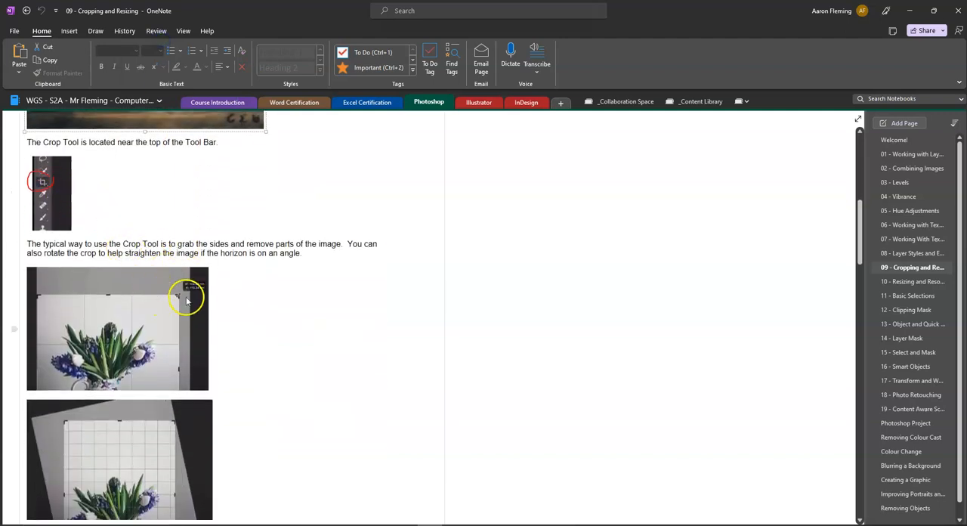
scroll(190, 308, "down", 2)
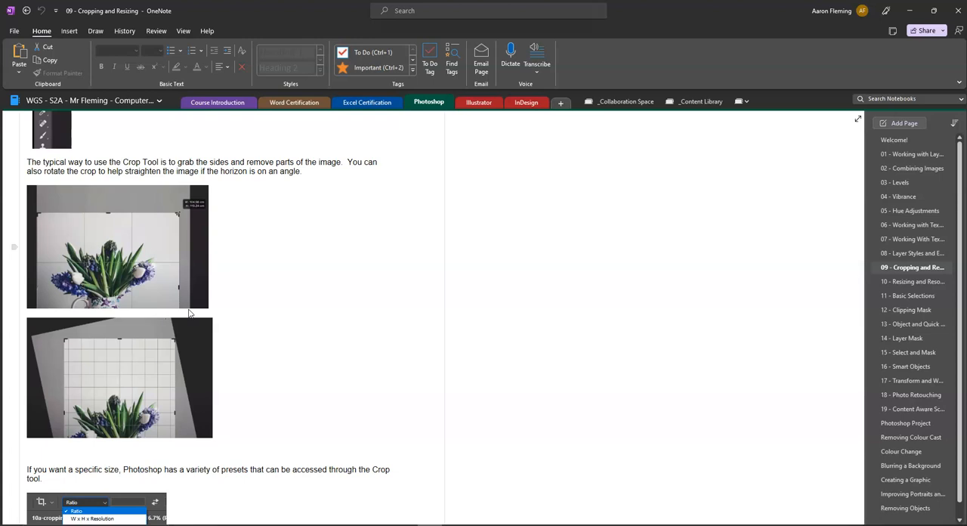
scroll(194, 319, "down", 4)
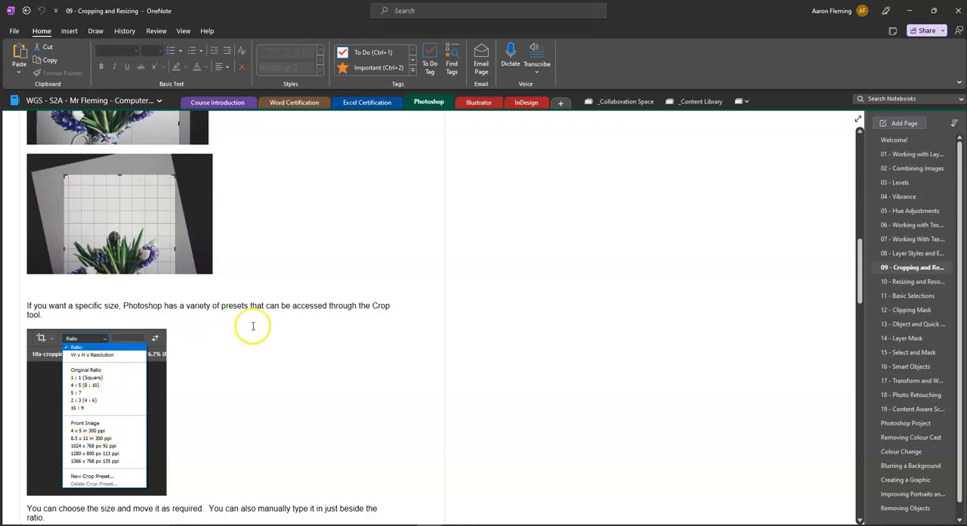
scroll(255, 334, "down", 2)
scroll(255, 334, "down", 6)
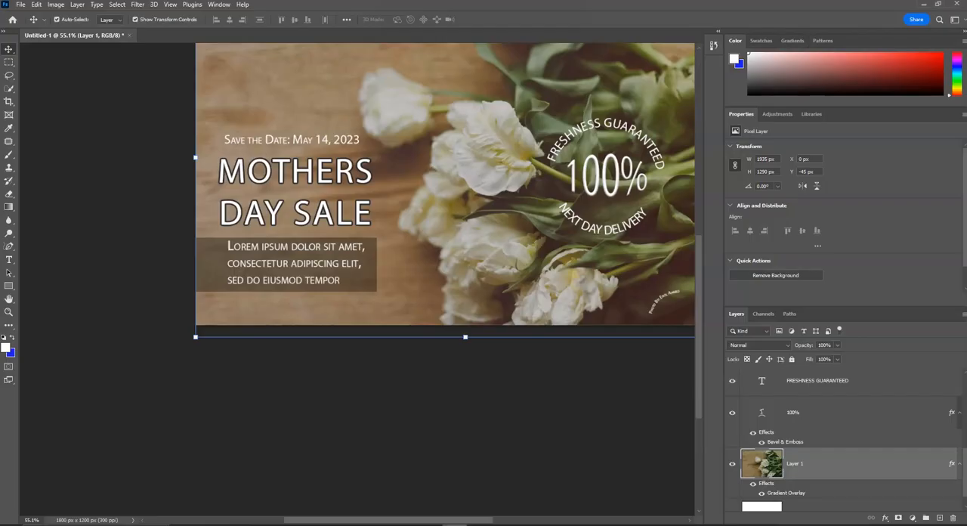
Switch to Photoshop, create a new 3598 x 4802 px document and paste the copied flower picture into it.
left_click(20, 5)
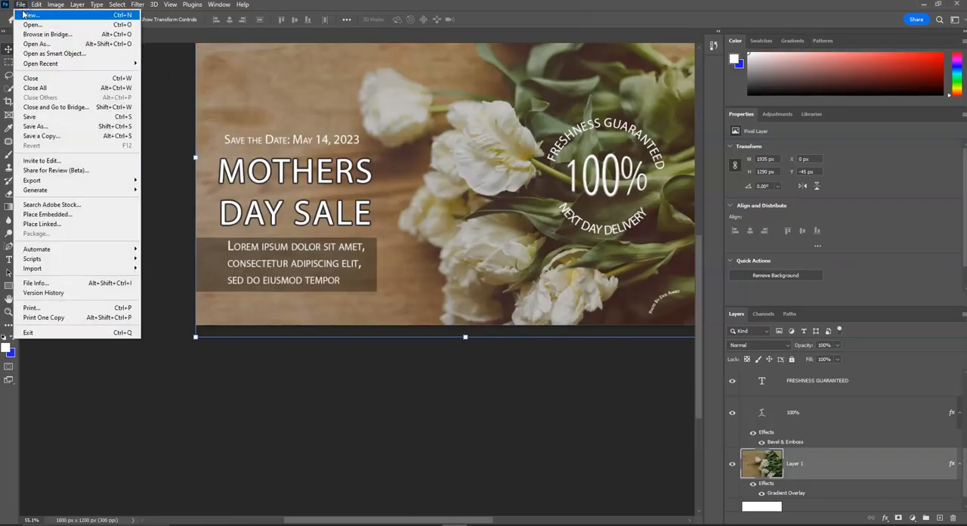
left_click(31, 14)
left_click(578, 367)
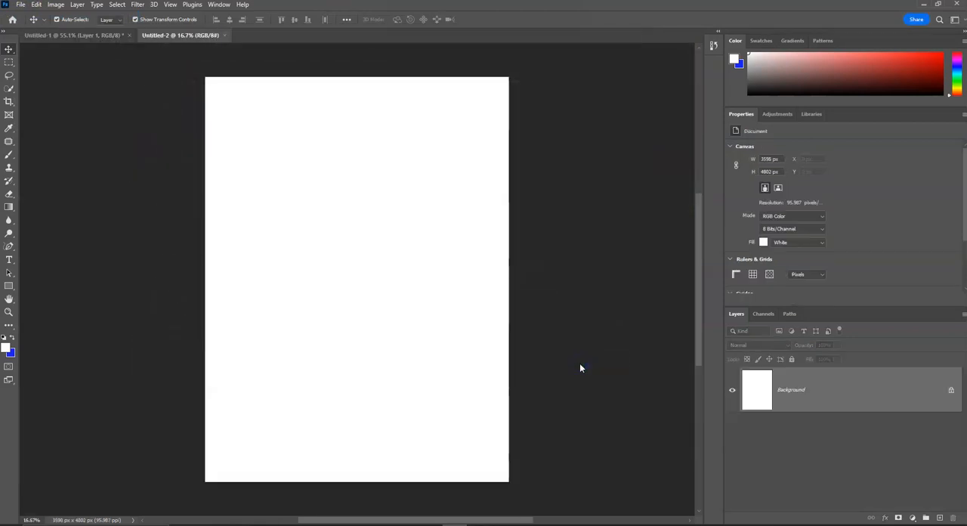
key("ctrl+v")
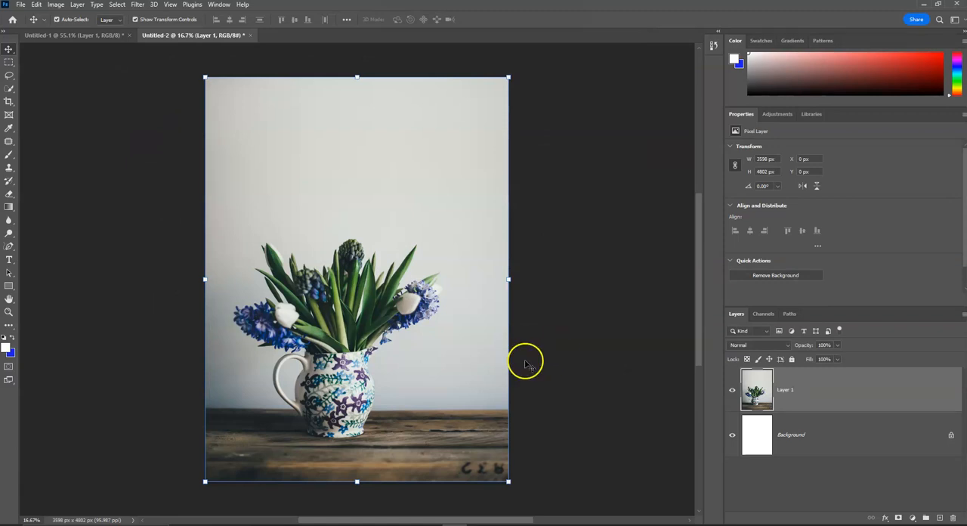
Check the document's size details, cycling the status readout through Document Sizes and Document Profile and back to Document Dimensions.
left_click(83, 520)
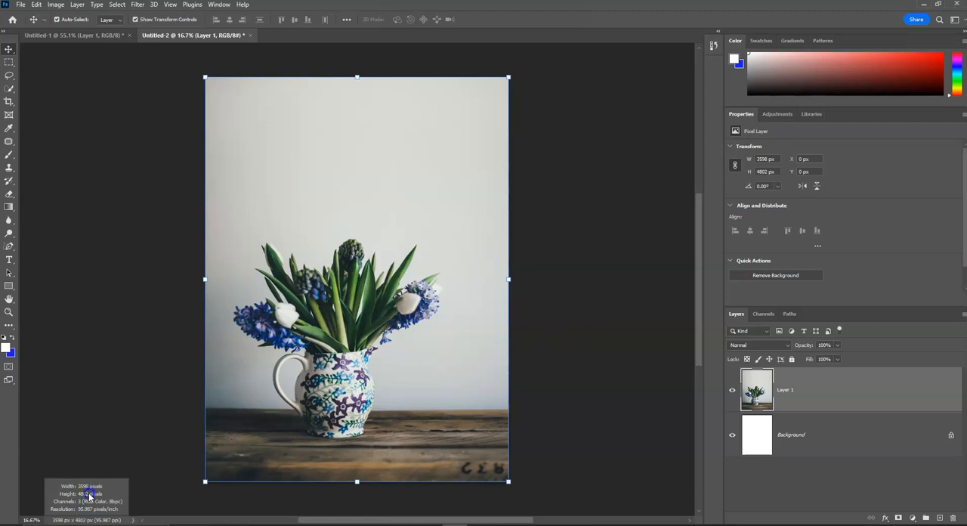
left_click_drag(89, 496, 83, 522)
left_click(133, 520)
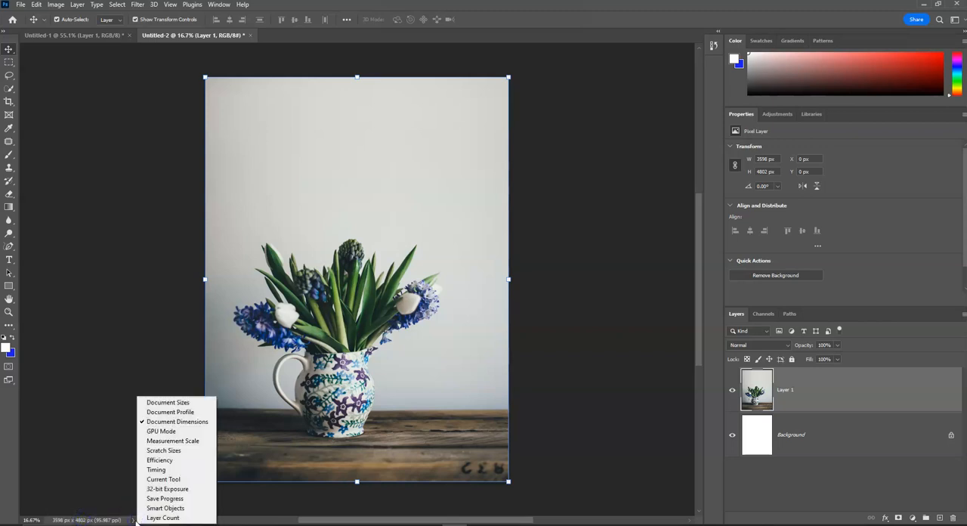
left_click(182, 402)
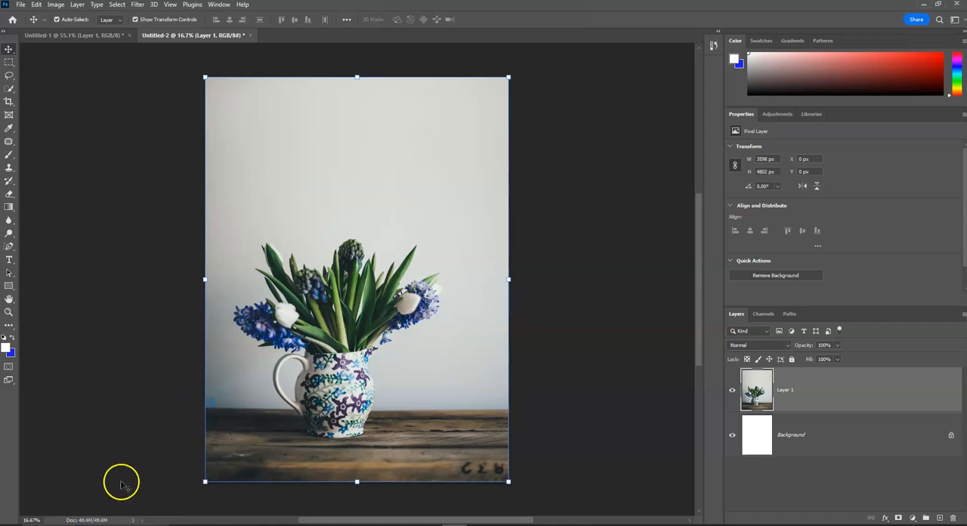
left_click(89, 520)
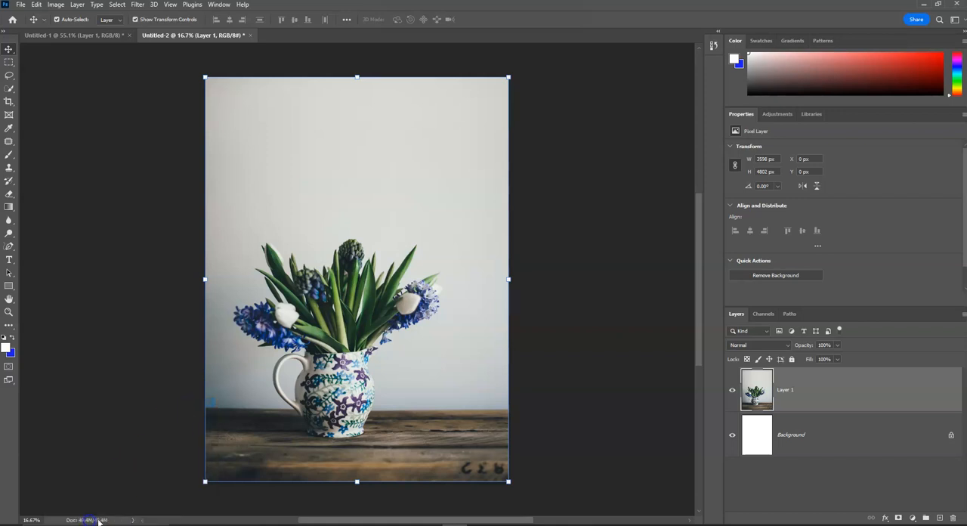
left_click(132, 520)
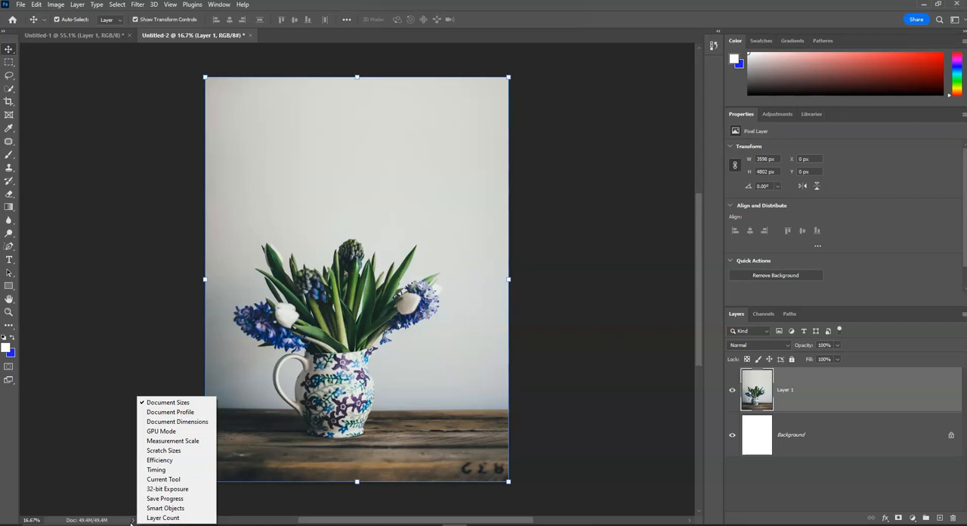
left_click(174, 412)
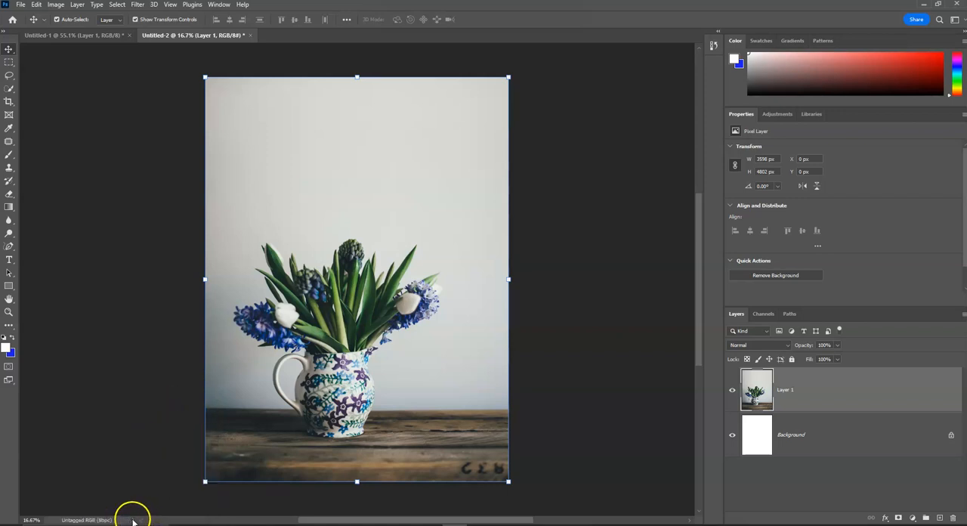
left_click(133, 521)
left_click(170, 422)
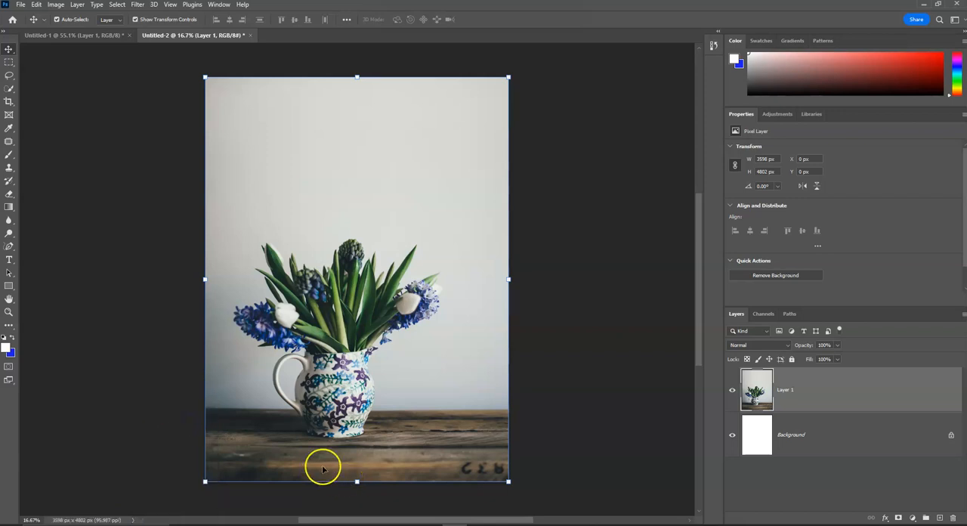
With the Crop Tool, trim the empty area above the flowers, try rotating the image about -12.5° and straighten it again.
left_click(9, 102)
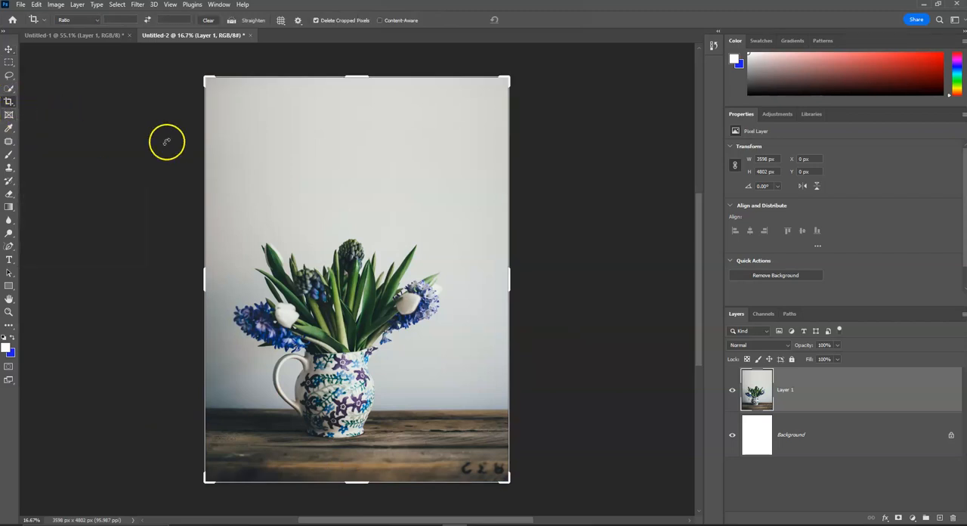
left_click_drag(352, 76, 355, 148)
left_click_drag(511, 142, 448, 154)
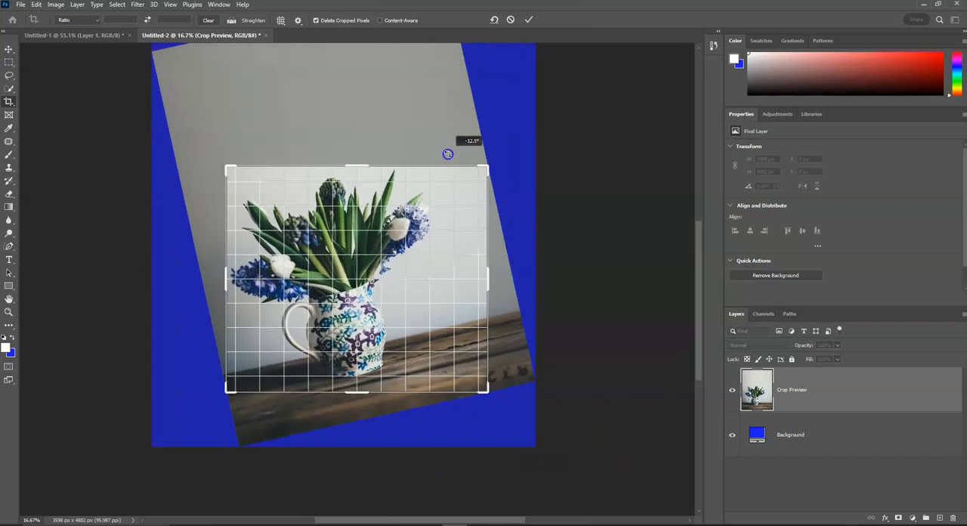
left_click_drag(448, 154, 492, 158)
left_click_drag(356, 147, 345, 123)
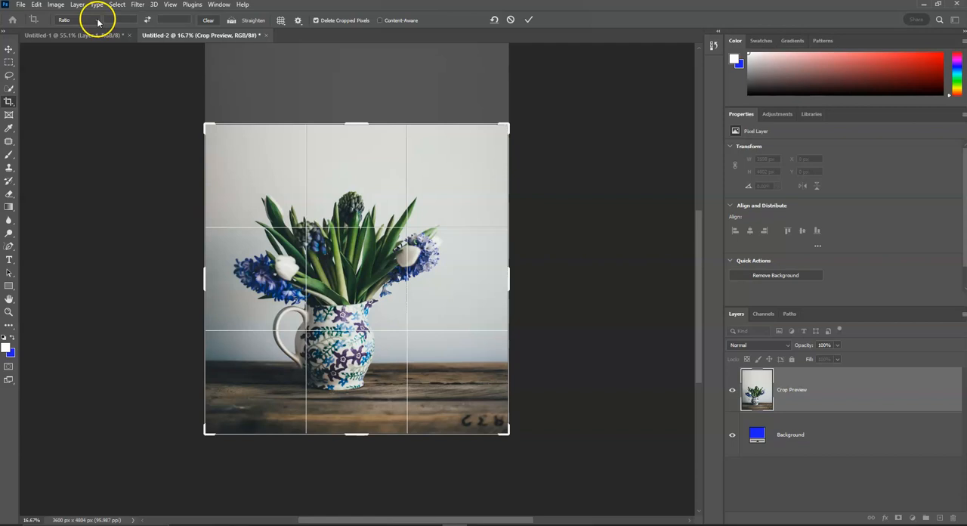
Try the 1:1 (Square) crop preset and change the crop ratio to 5:7.
left_click(97, 21)
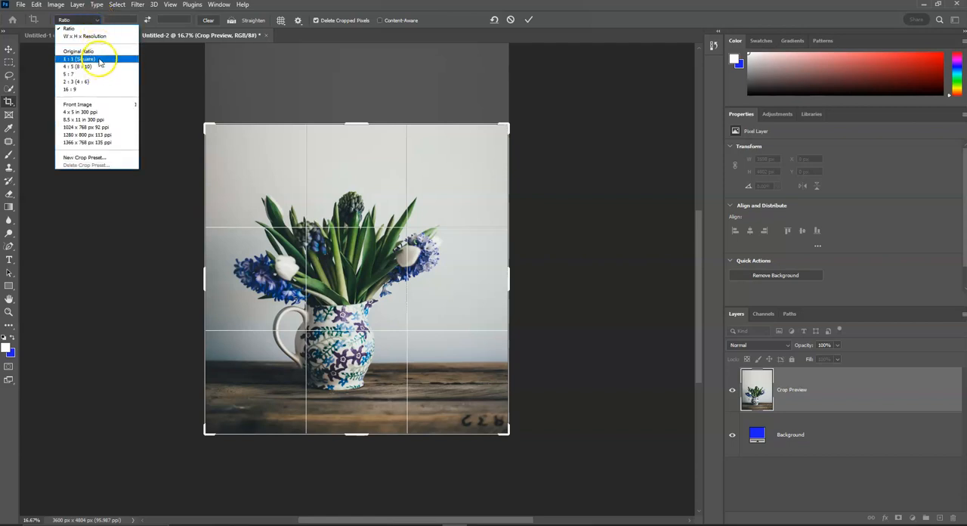
left_click(100, 59)
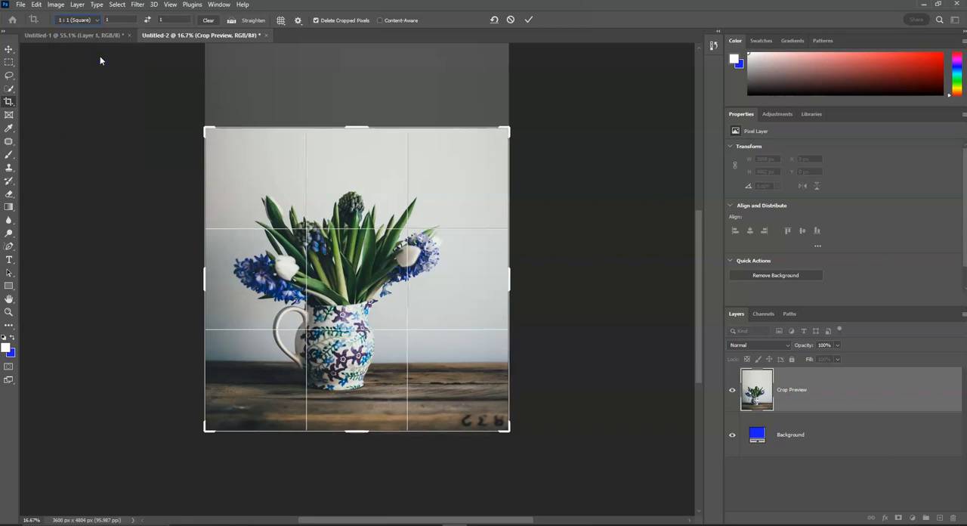
left_click(93, 19)
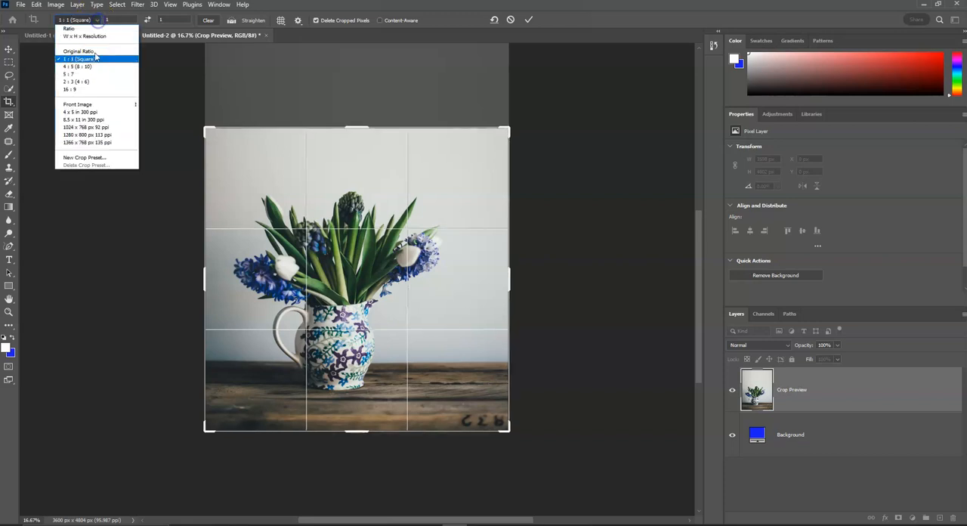
left_click(86, 75)
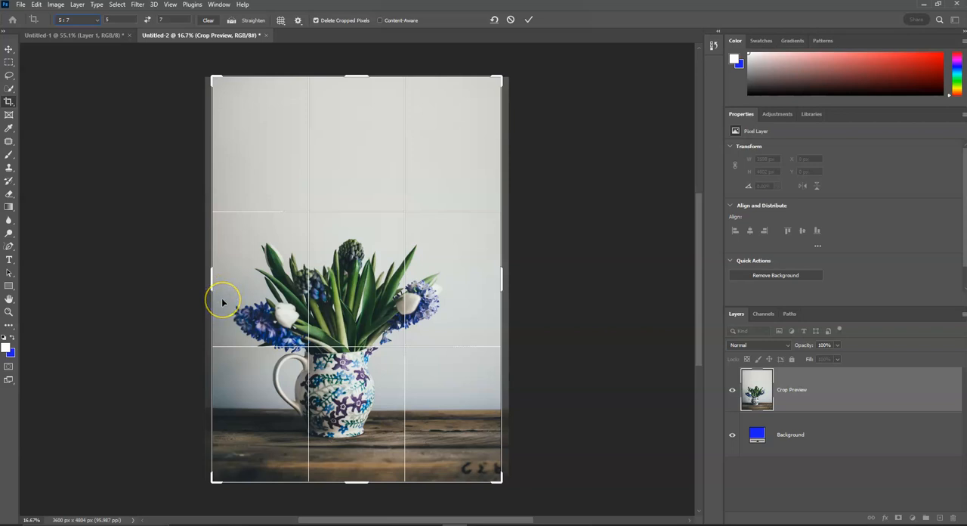
Try a portrait 5:7 crop of about 2588 x 3624 px centred on the vase and flowers, and undo it.
left_click_drag(351, 72, 351, 117)
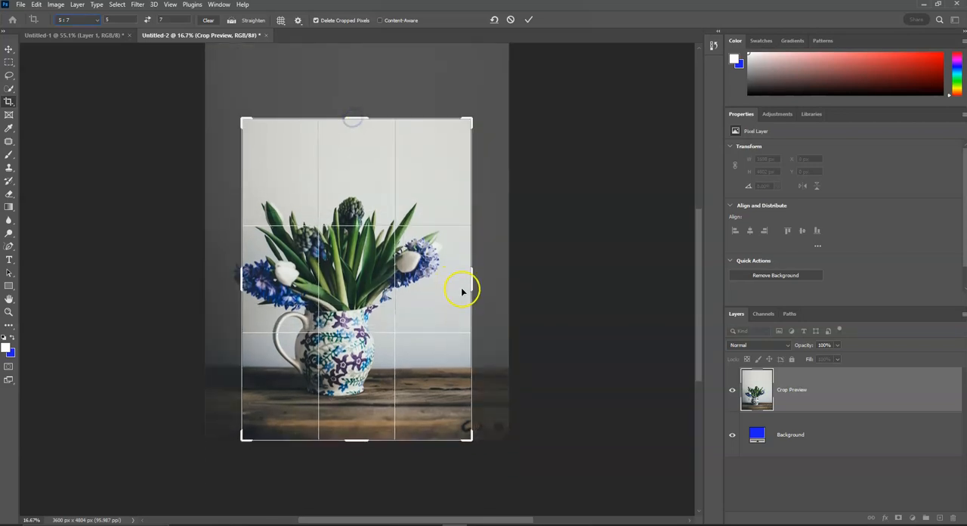
left_click_drag(474, 299, 466, 300)
mouse_move(462, 219)
left_mouse_down()
mouse_move(417, 209)
mouse_move(473, 209)
mouse_move(504, 195)
mouse_move(425, 188)
mouse_move(442, 225)
mouse_move(433, 212)
mouse_move(429, 225)
mouse_move(456, 215)
left_mouse_up()
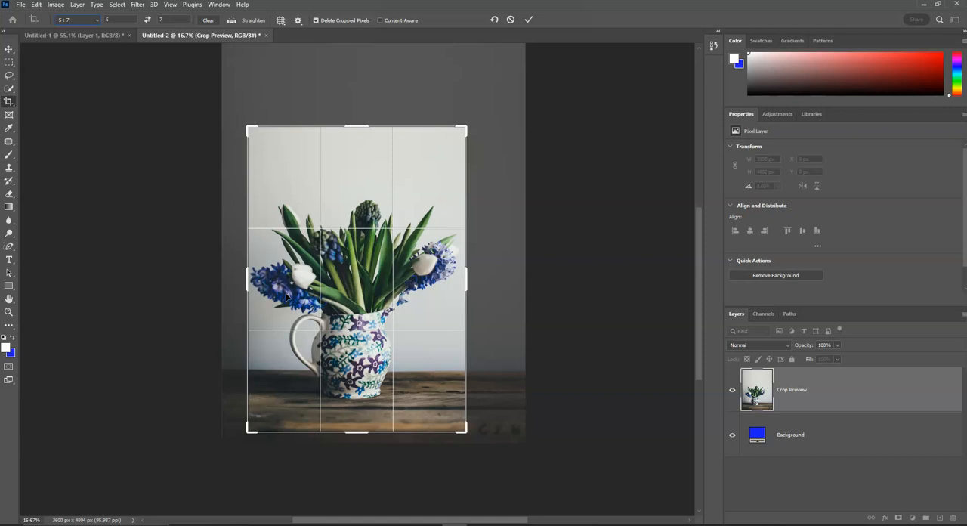
mouse_move(358, 293)
left_mouse_down()
mouse_move(343, 302)
mouse_move(395, 301)
mouse_move(373, 275)
mouse_move(358, 324)
mouse_move(363, 352)
mouse_move(349, 293)
mouse_move(364, 279)
mouse_move(362, 295)
left_mouse_up()
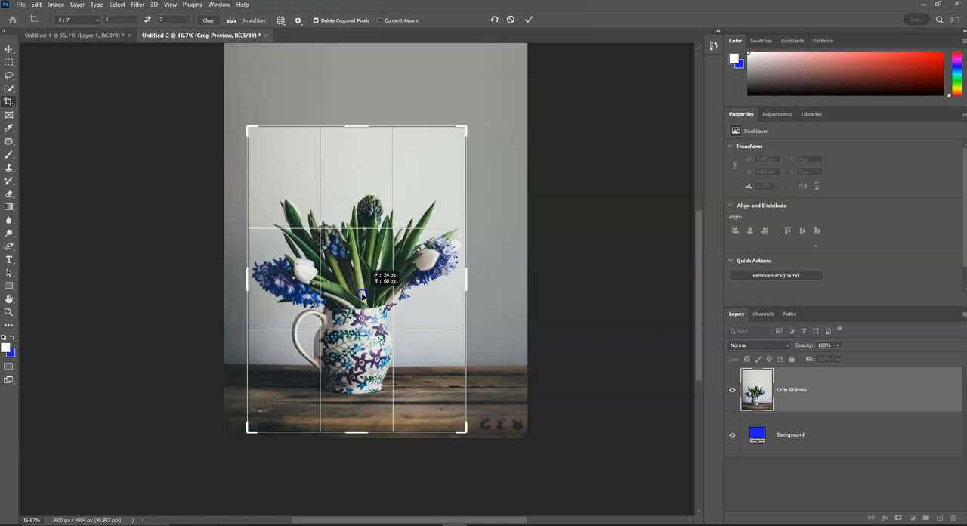
left_click_drag(361, 296, 362, 296)
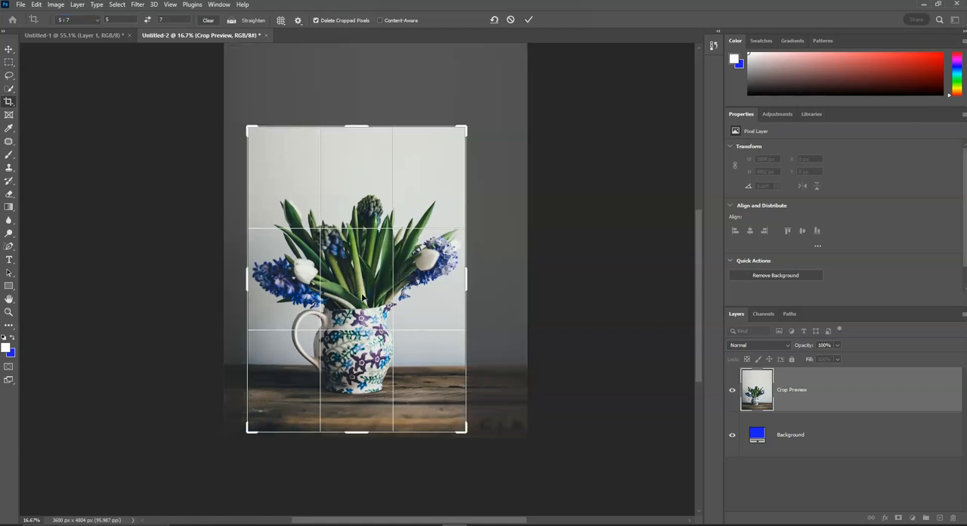
left_click(560, 277)
key("Return")
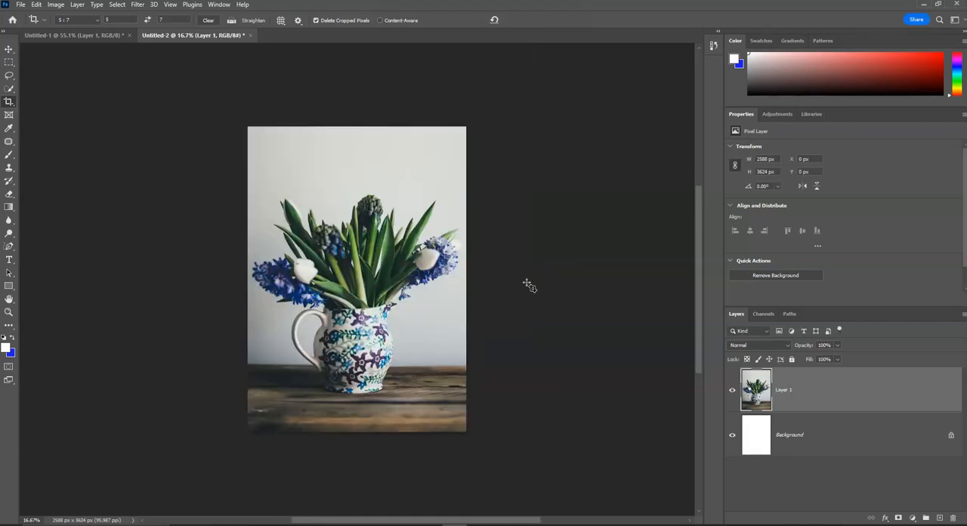
key("ctrl+z")
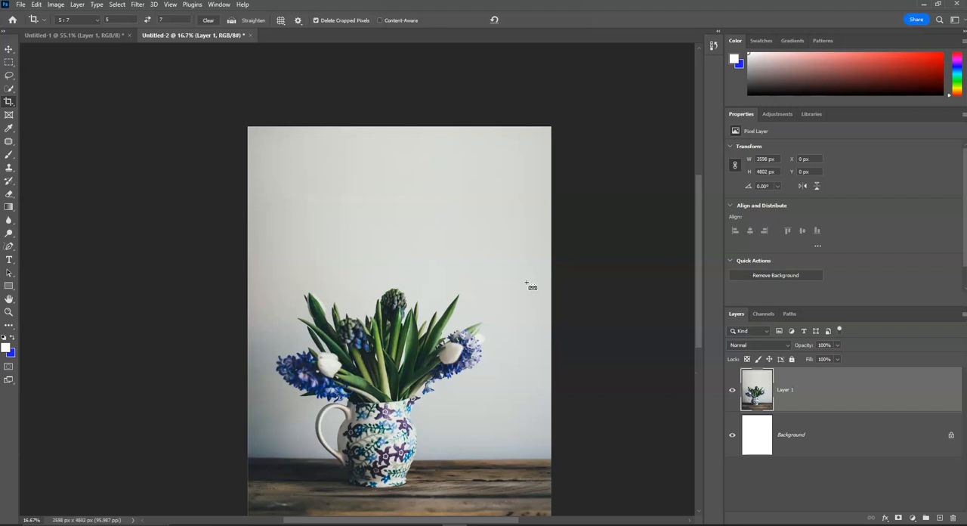
scroll(495, 155, "down", 2)
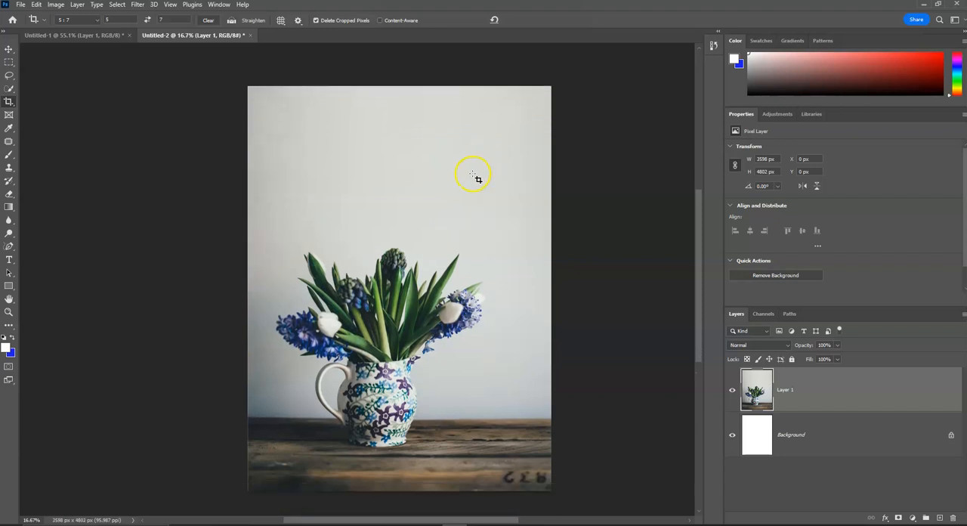
Swap the crop ratio to landscape 7:5 and enlarge the frame to about 4491 x 3208 px, extending past the picture's right edge.
left_click(147, 20)
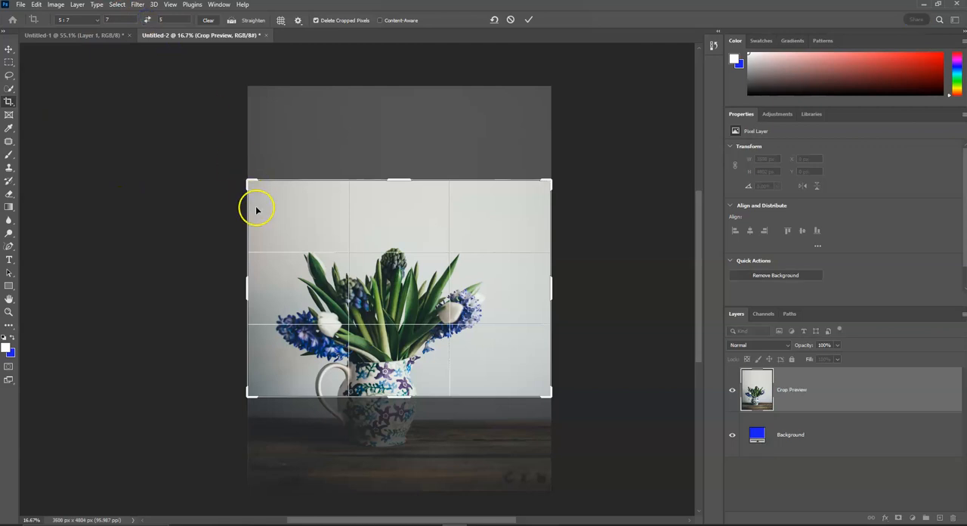
mouse_move(383, 306)
left_mouse_down()
mouse_move(373, 326)
mouse_move(384, 256)
left_mouse_up()
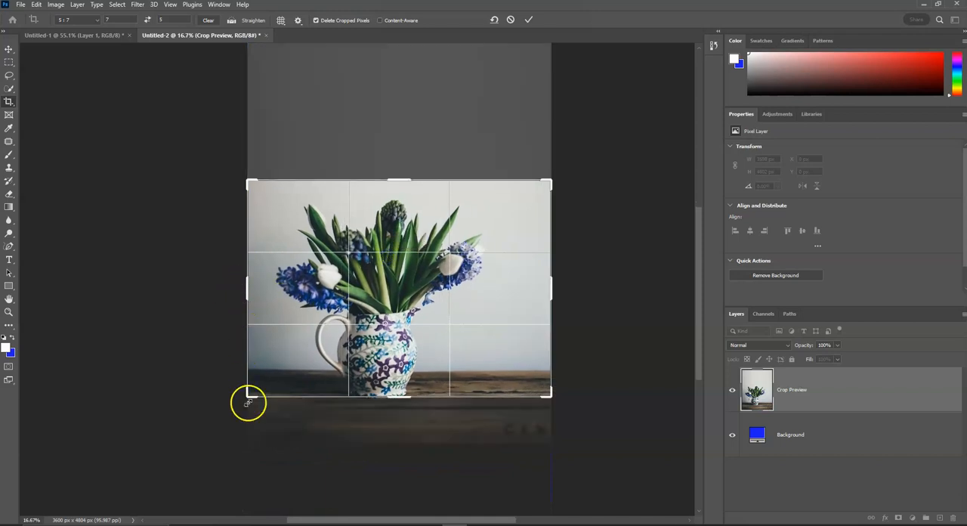
left_click_drag(248, 394, 209, 421)
left_click_drag(400, 314, 312, 349)
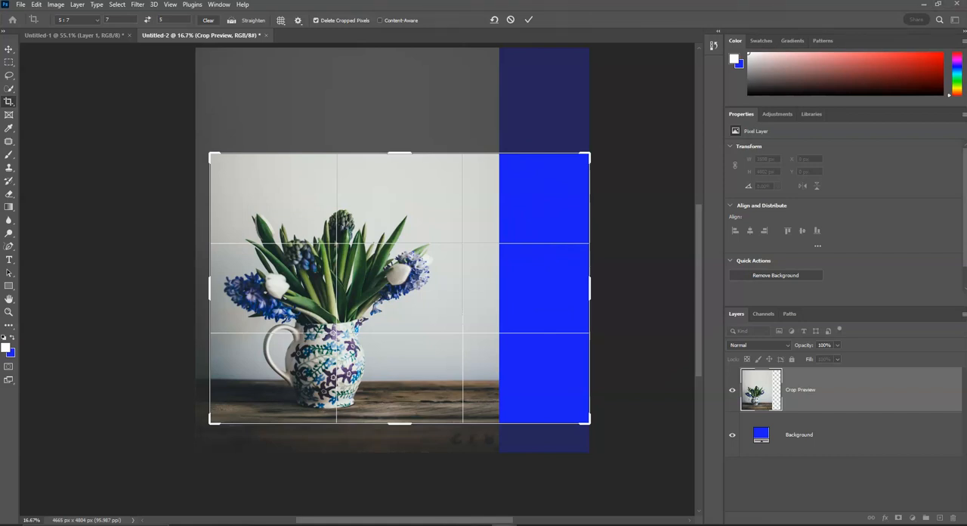
Turn on Content-Aware for the crop and apply it to fill the empty strip beside the picture.
left_click(381, 22)
left_click(531, 22)
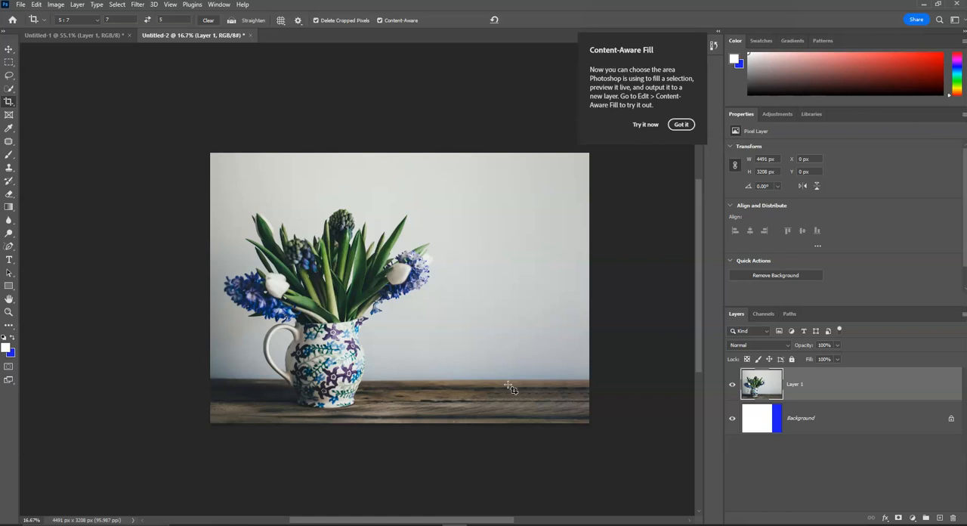
left_click(503, 350)
Switch to the OneNote lesson and examine the Content-Aware example and the remaining potted plant and scissors practice images.
mouse_move(429, 525)
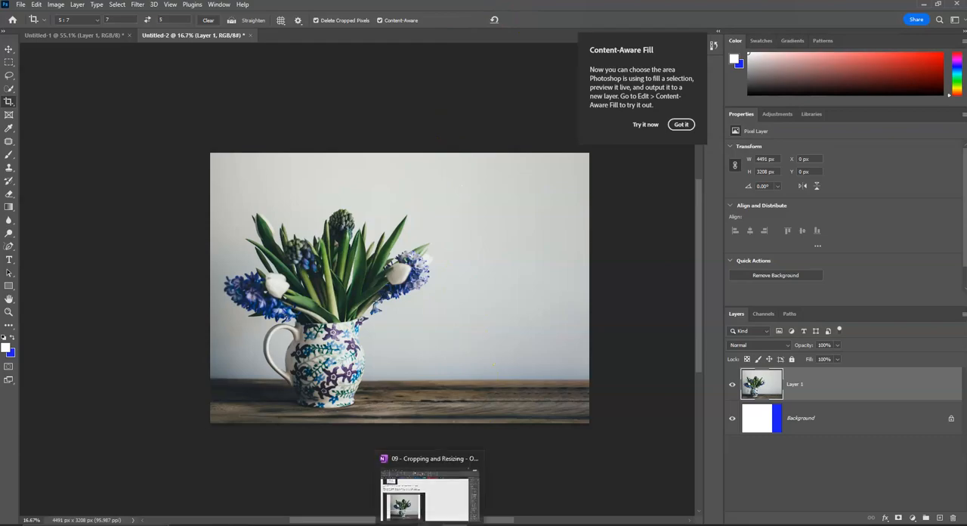
left_click(427, 495)
scroll(401, 387, "down", 10)
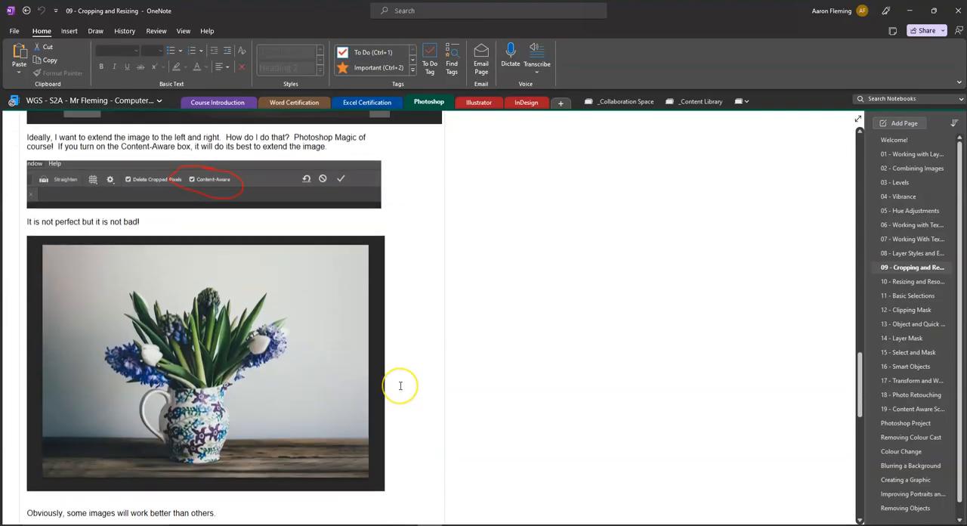
scroll(401, 385, "down", 3)
scroll(401, 385, "down", 3)
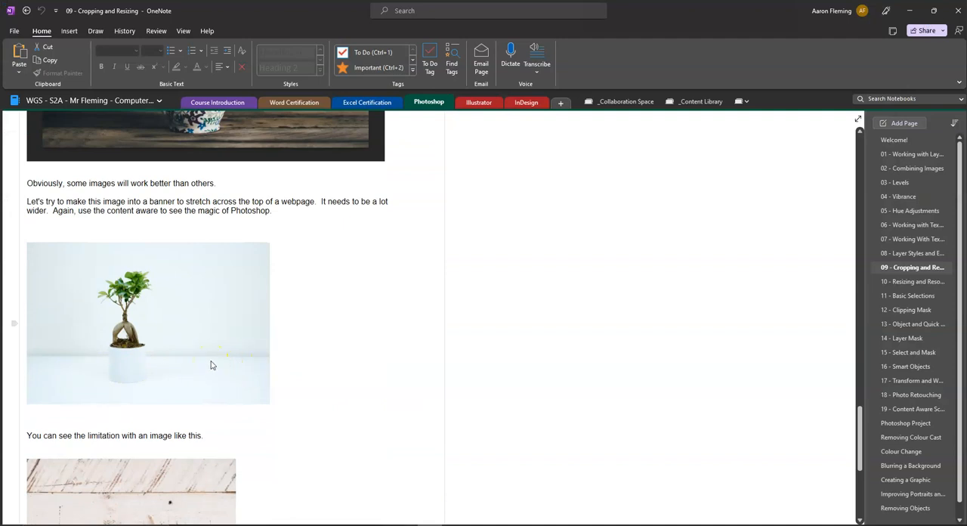
scroll(213, 361, "down", 3)
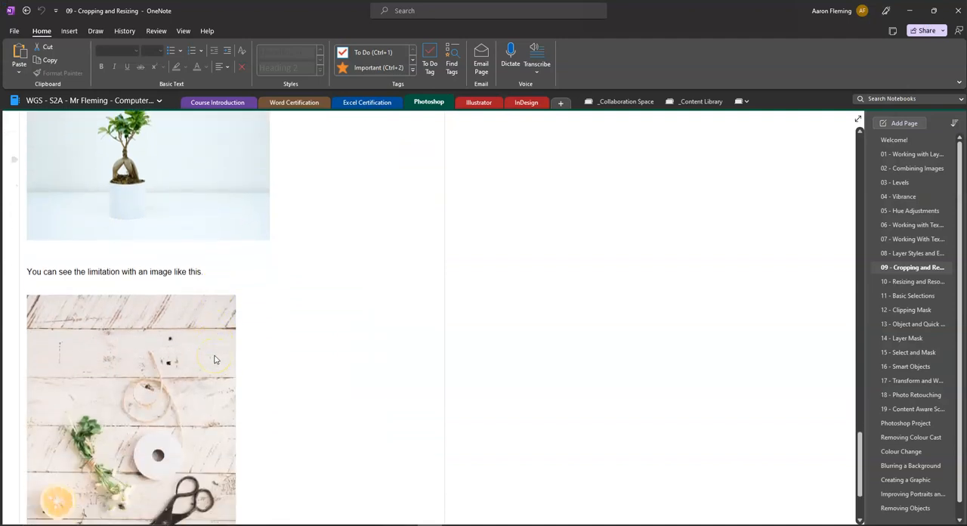
scroll(214, 359, "down", 3)
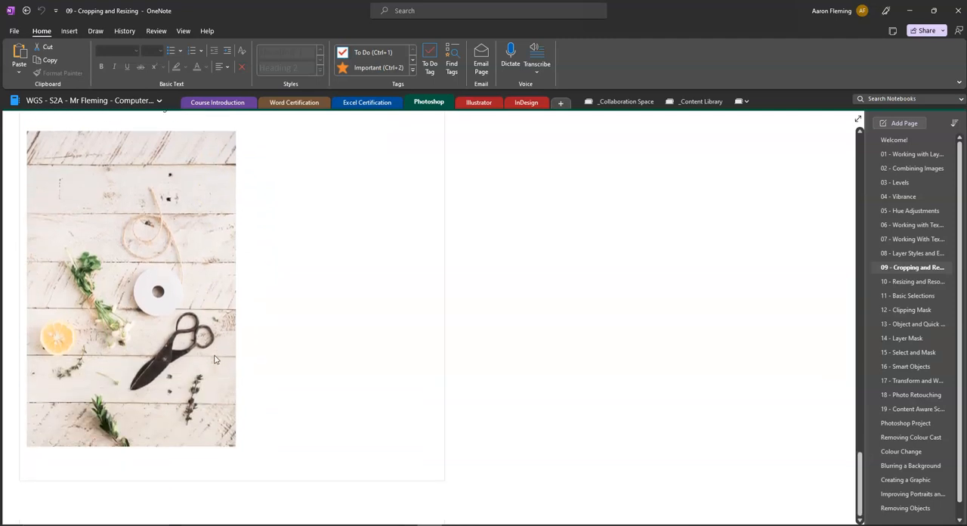
left_click(119, 358)
left_click(83, 355)
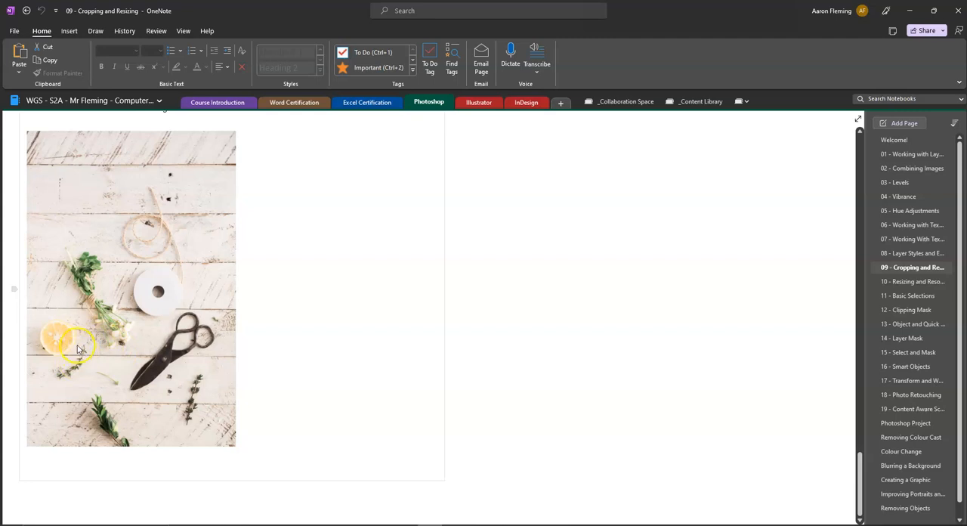